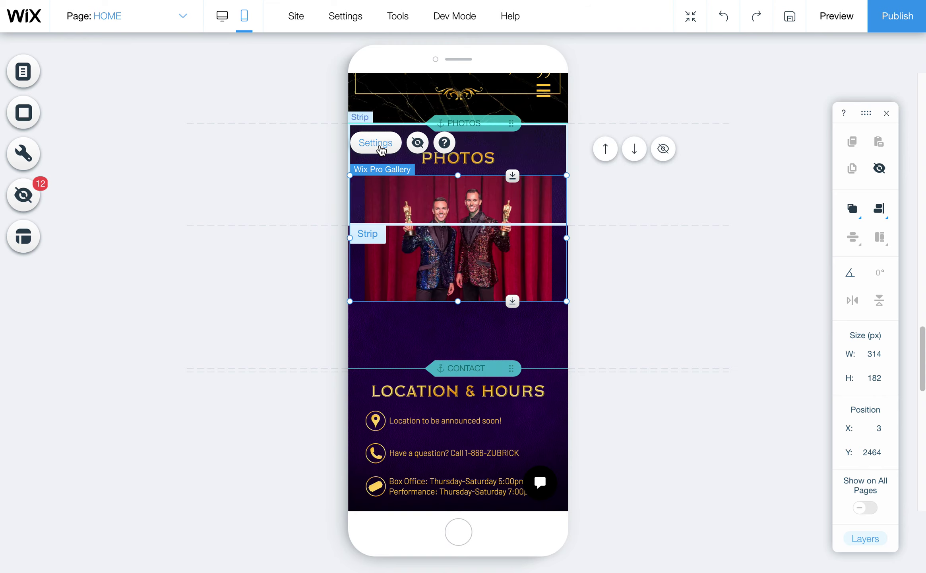
# Step: Open the Photos Pro Gallery's settings, showing its current Slide show layout
pyautogui.click(378, 144)
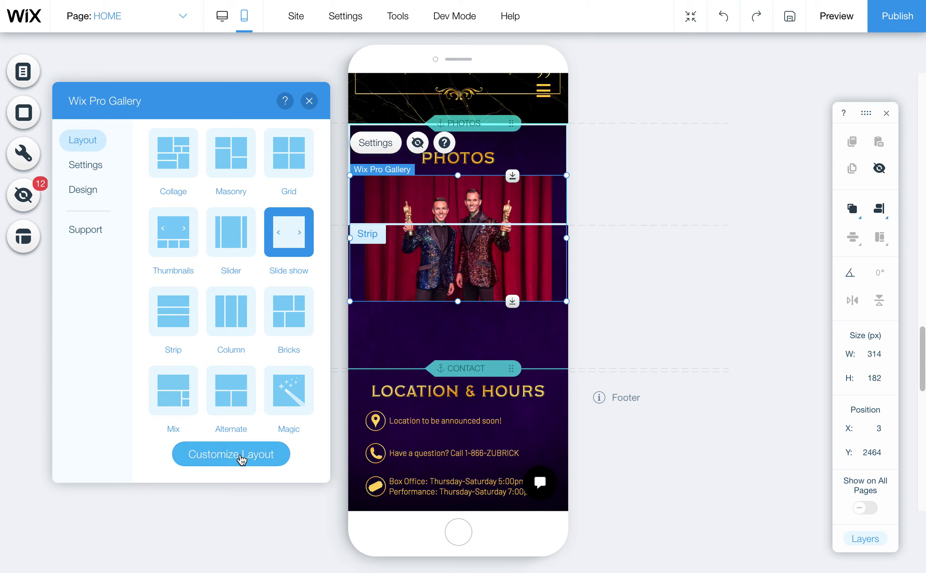
# Step: In Customize Layout, set Thumbnail resize to Crop after trying Fit
pyautogui.click(242, 458)
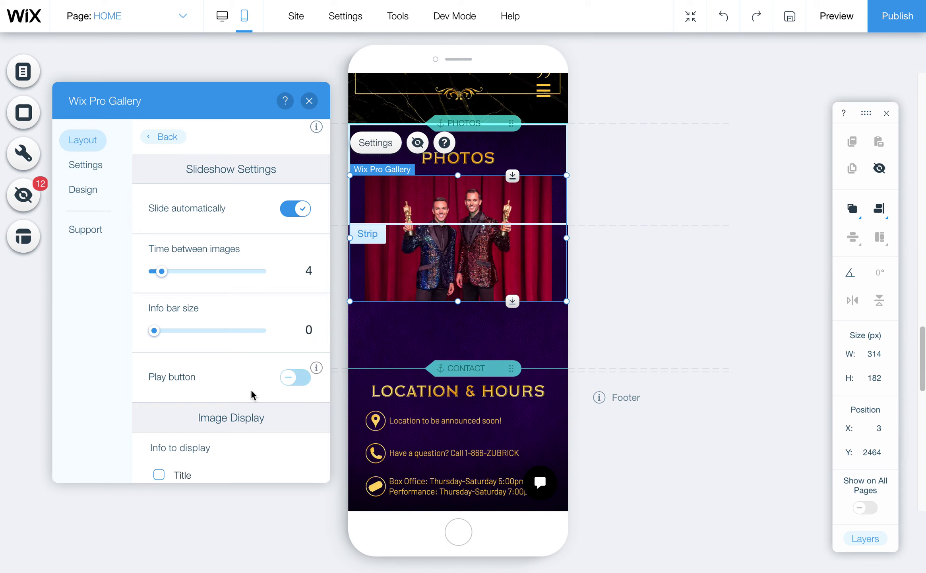
pyautogui.scroll(-5, 253, 389)
pyautogui.scroll(5, 266, 368)
pyautogui.scroll(-5, 270, 370)
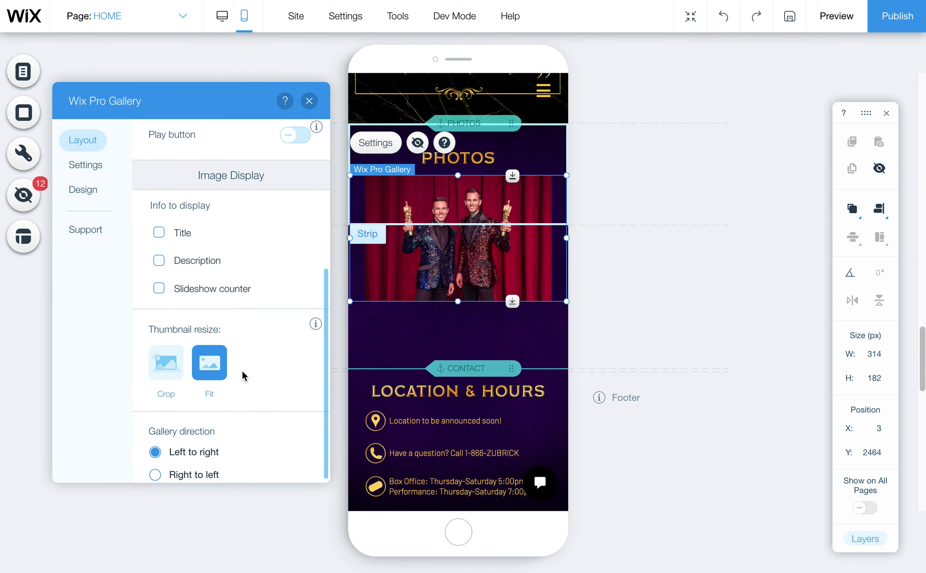
pyautogui.click(169, 367)
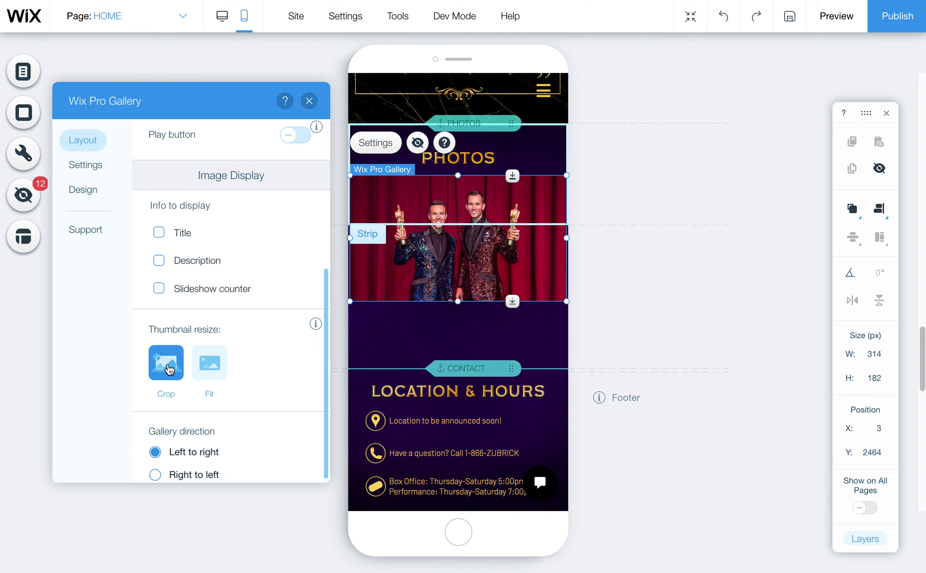
pyautogui.click(207, 369)
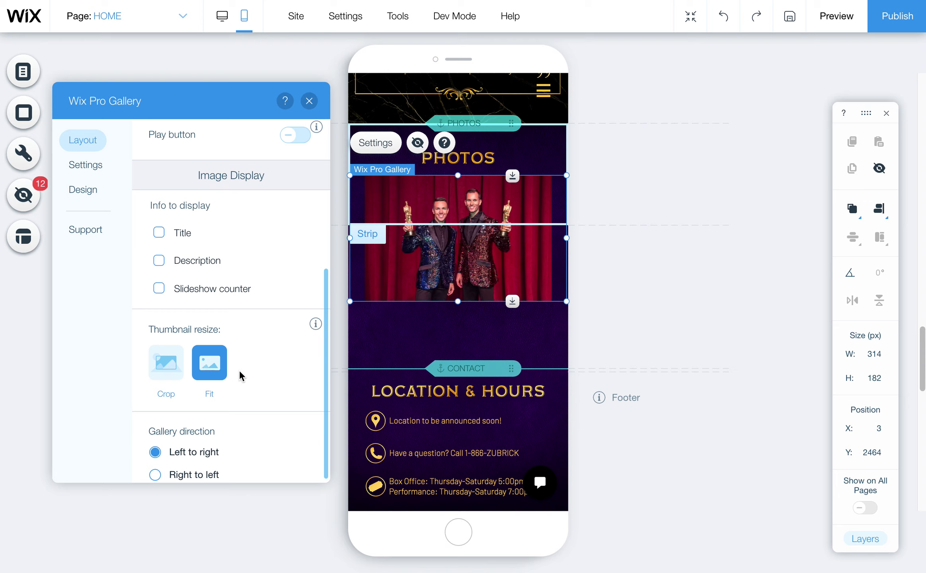
pyautogui.click(179, 372)
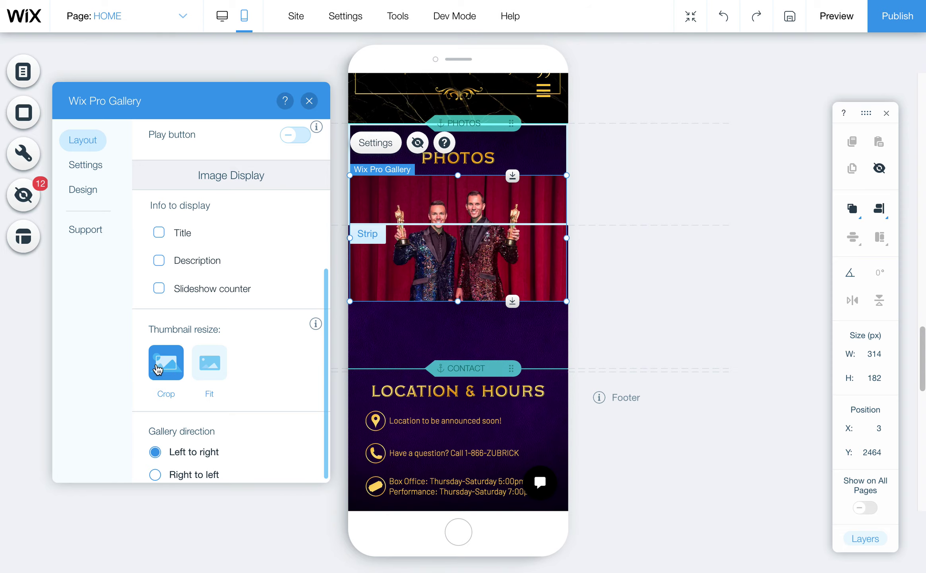
pyautogui.moveTo(465, 280)
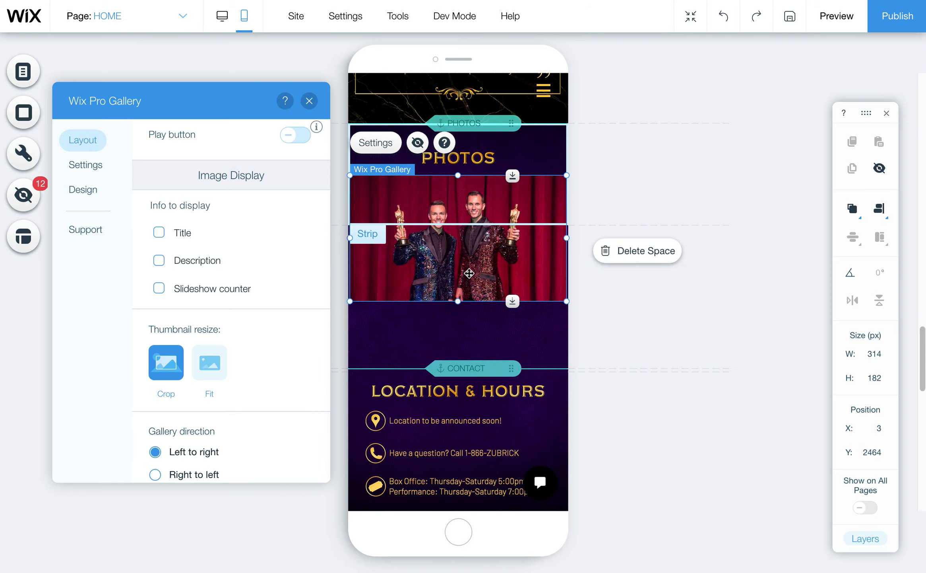
# Step: Keep 'Open in Full Screen' as the click action and switch Social sharing on
pyautogui.click(475, 266)
pyautogui.click(375, 142)
pyautogui.click(85, 167)
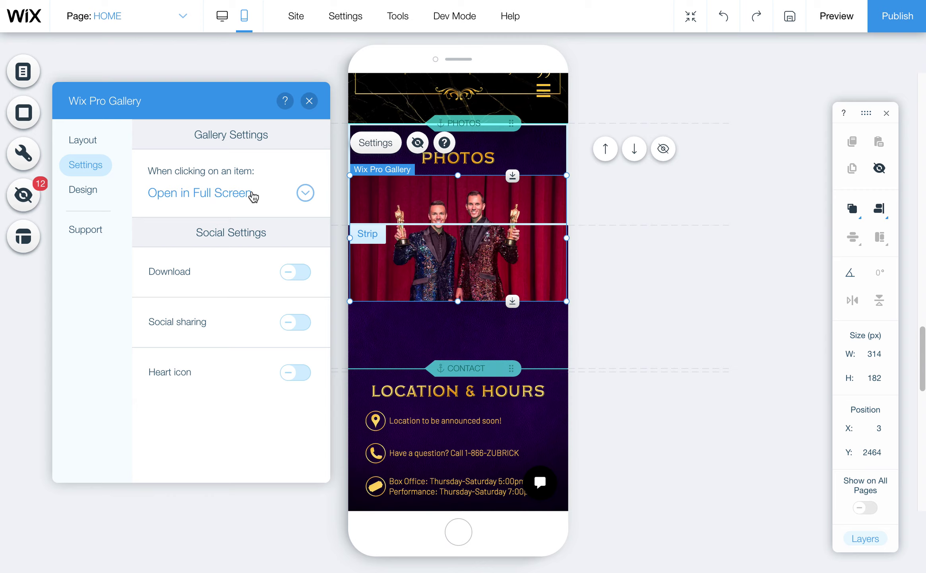
pyautogui.click(305, 193)
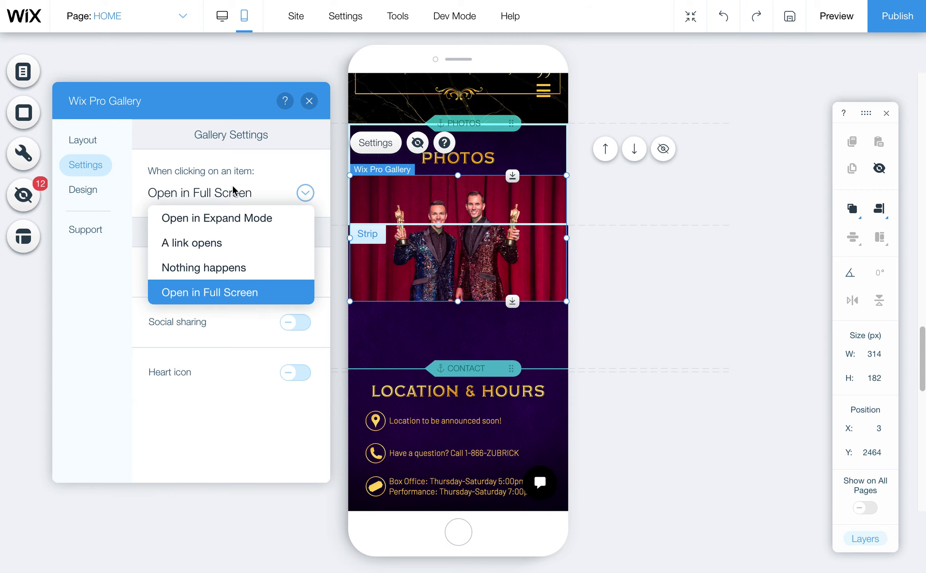
pyautogui.click(223, 289)
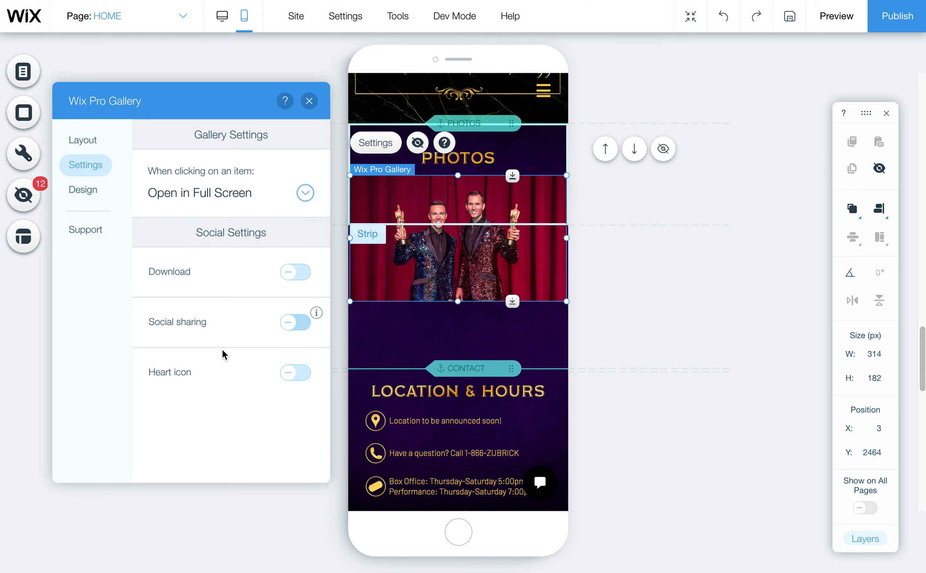
pyautogui.click(302, 328)
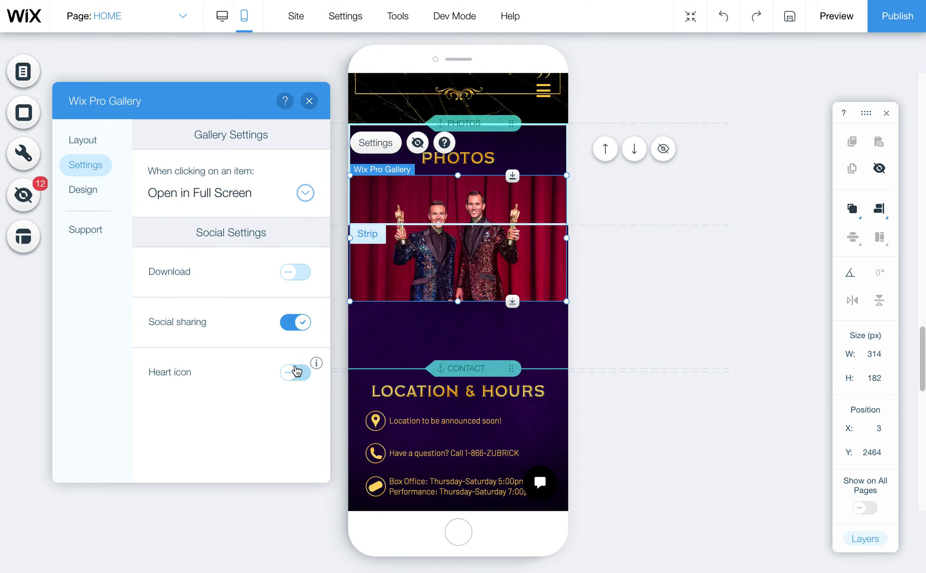
pyautogui.click(296, 327)
pyautogui.click(296, 327)
# Step: Turn on Navigation arrows (size 14, outside the gallery) in Overlay & Icons, then close settings
pyautogui.click(82, 190)
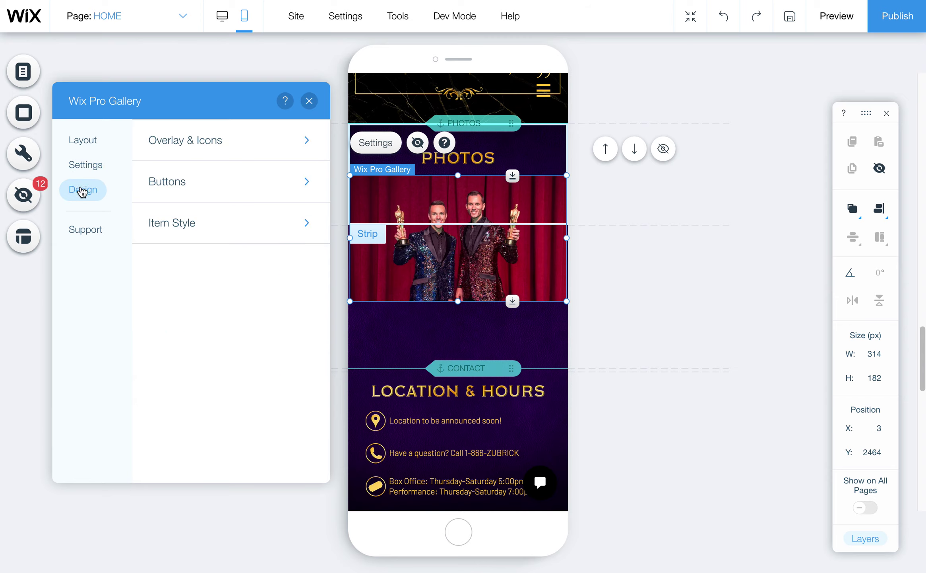
pyautogui.click(197, 143)
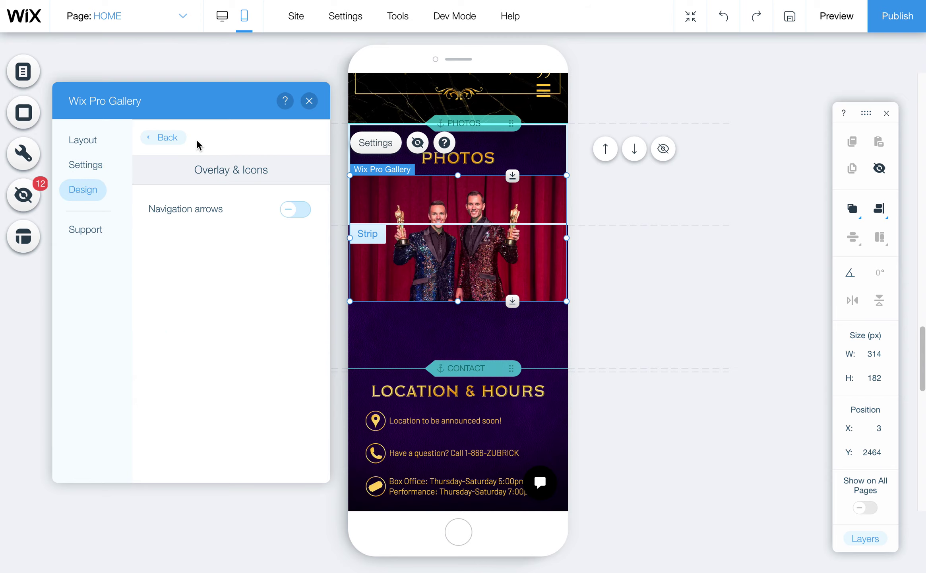
pyautogui.click(297, 211)
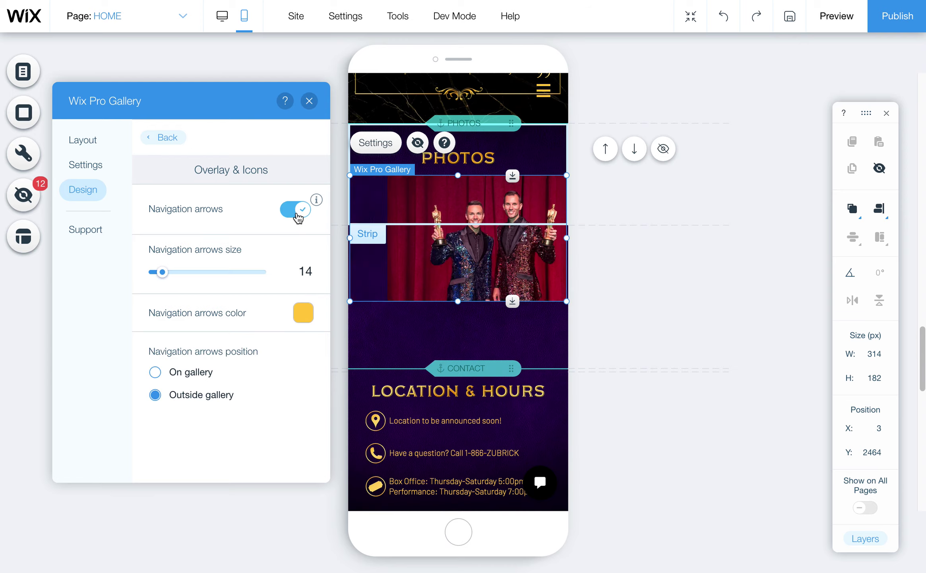
pyautogui.click(296, 214)
pyautogui.click(295, 216)
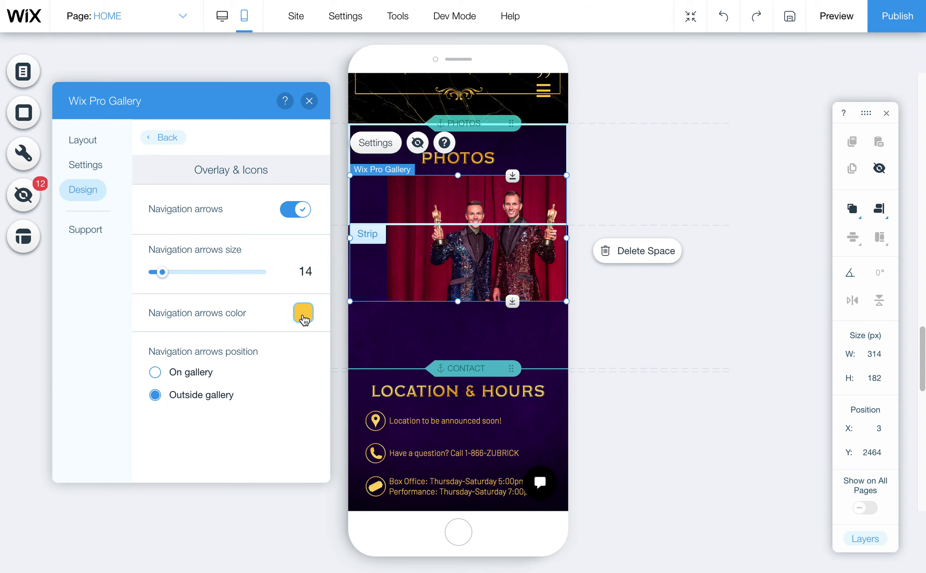
pyautogui.click(309, 101)
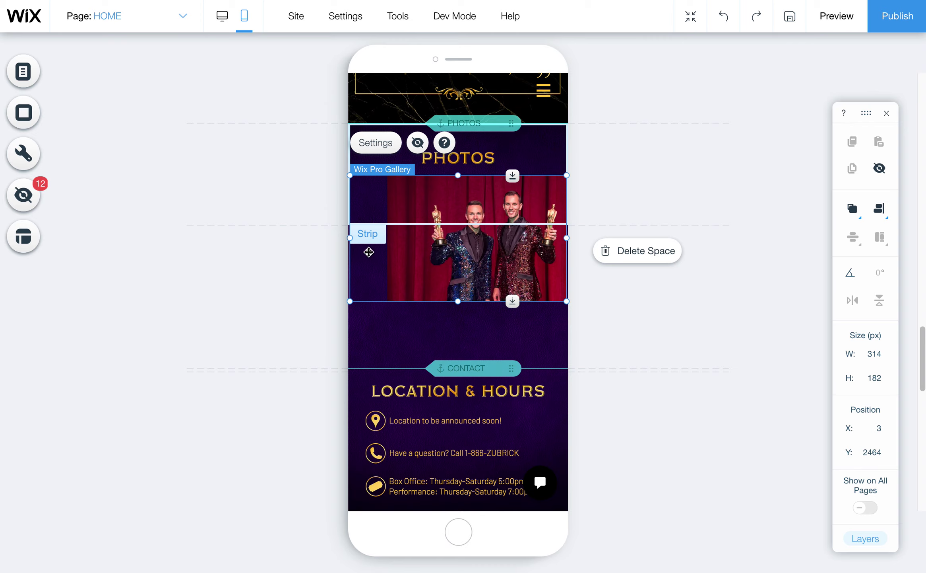
# Step: Switch to desktop view and back to mobile, then reselect the Pro Gallery
pyautogui.click(626, 195)
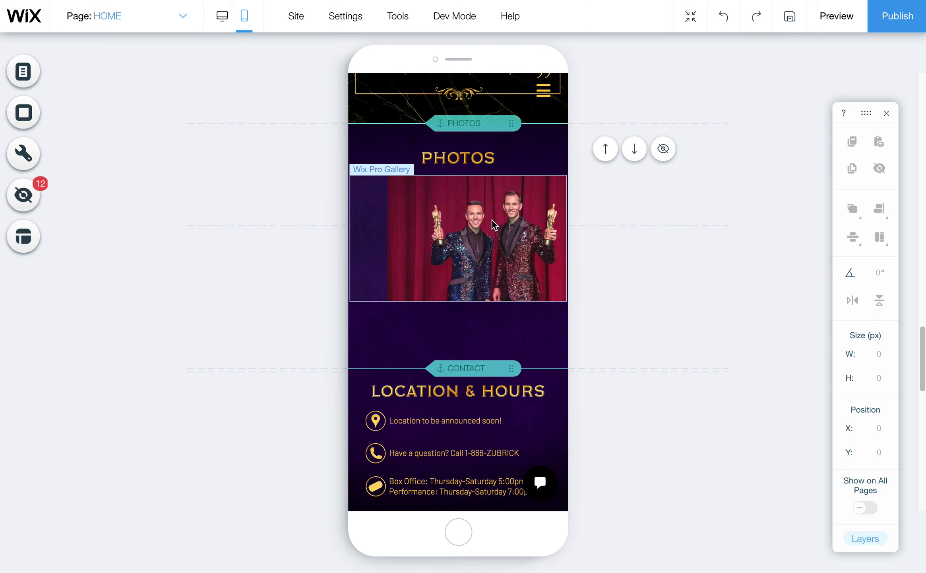
pyautogui.click(222, 23)
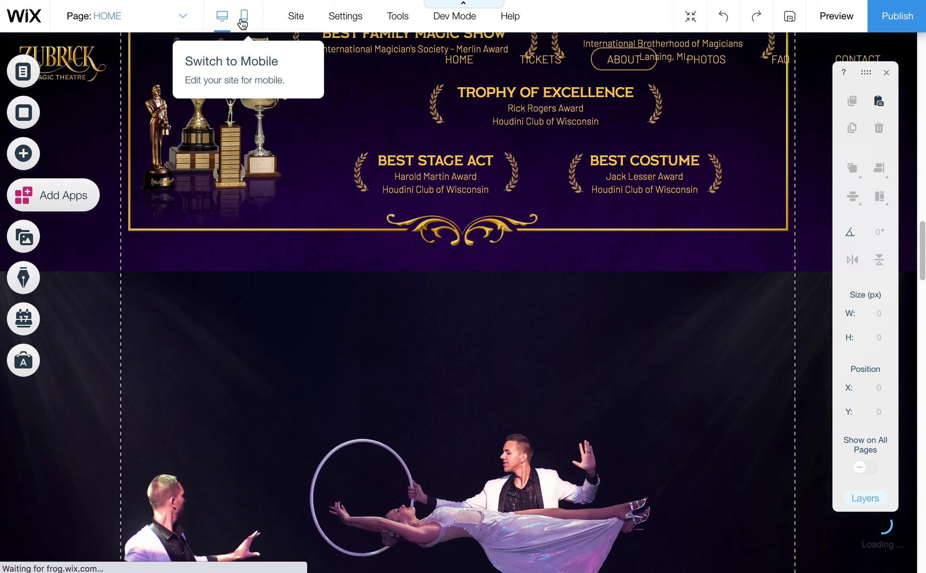
pyautogui.click(243, 24)
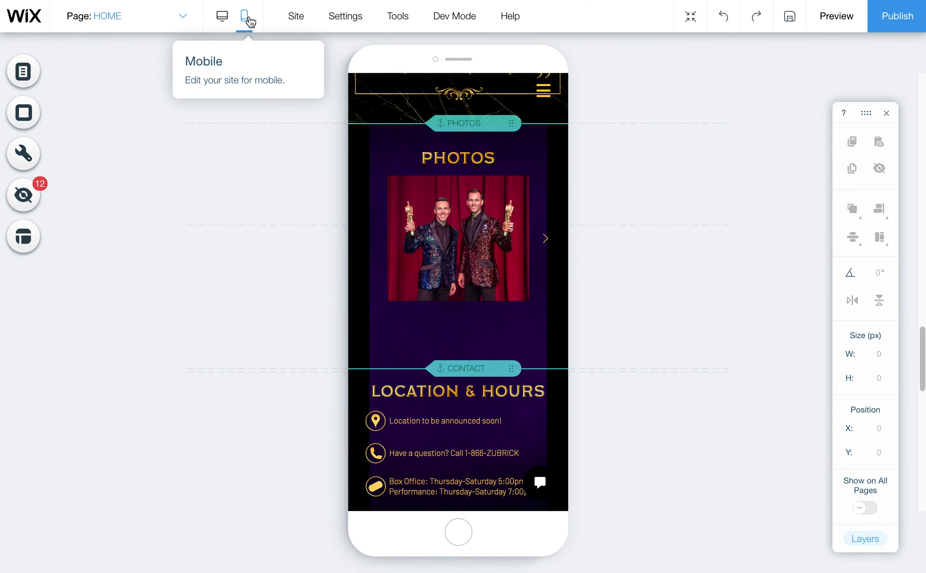
pyautogui.click(490, 217)
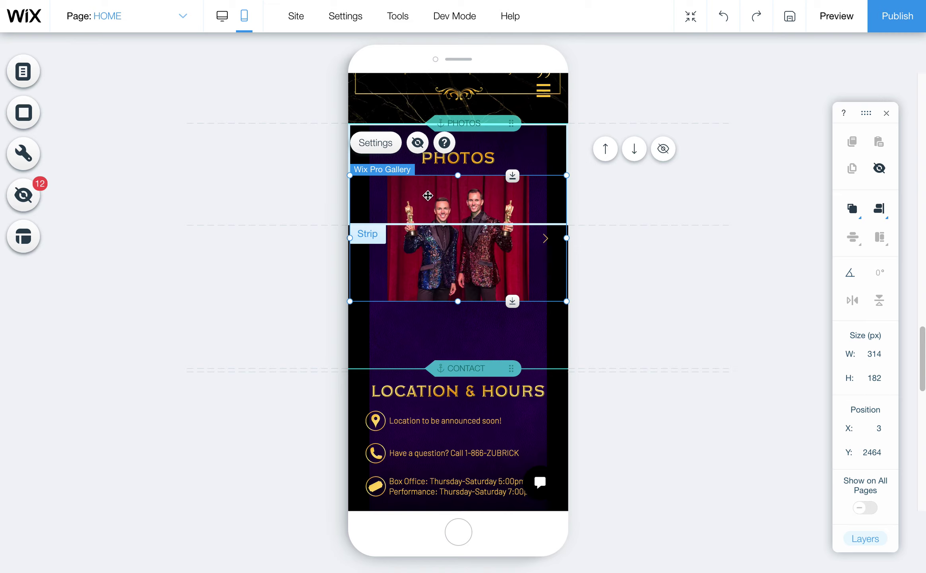
# Step: Select the Pro Gallery and change its layout to Masonry
pyautogui.click(646, 333)
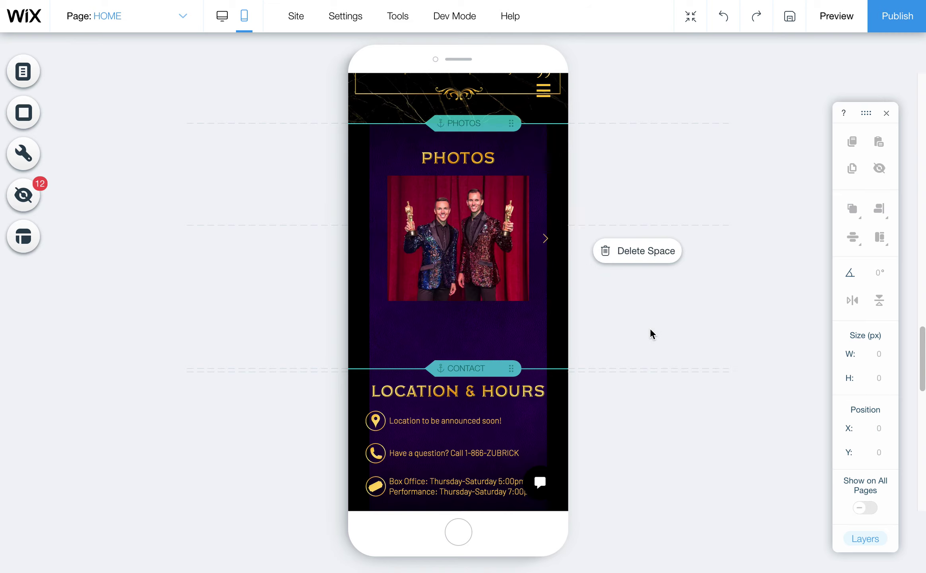
pyautogui.click(490, 259)
pyautogui.click(376, 143)
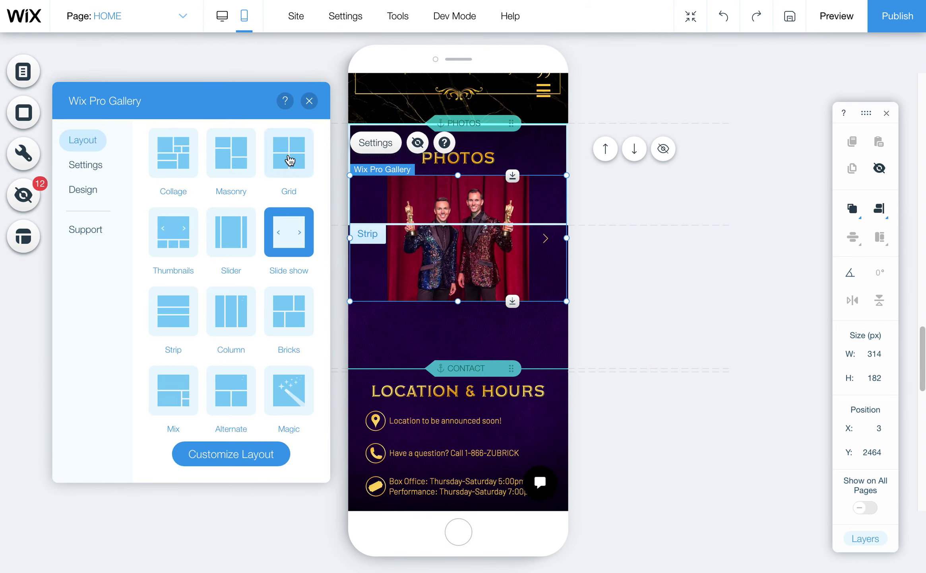
pyautogui.click(238, 160)
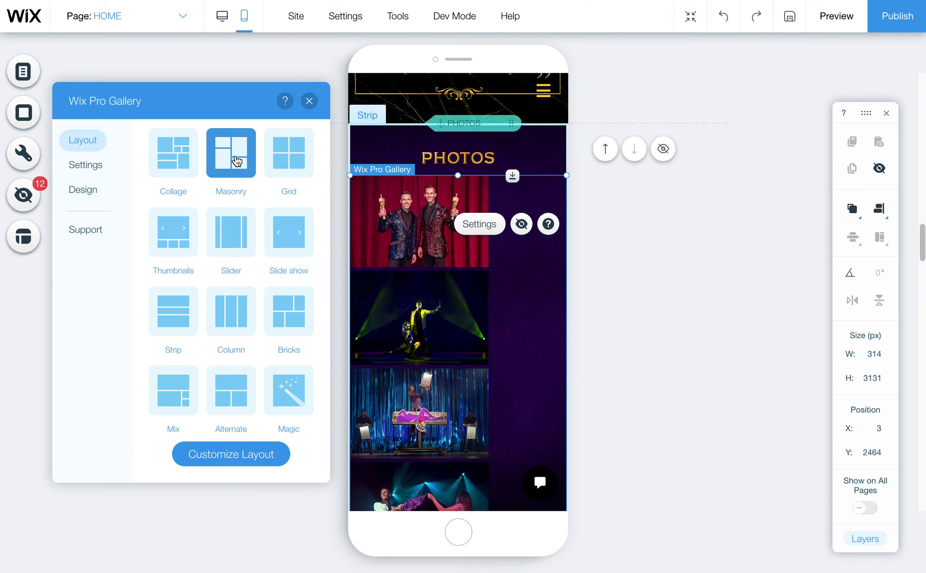
pyautogui.scroll(-7, 426, 381)
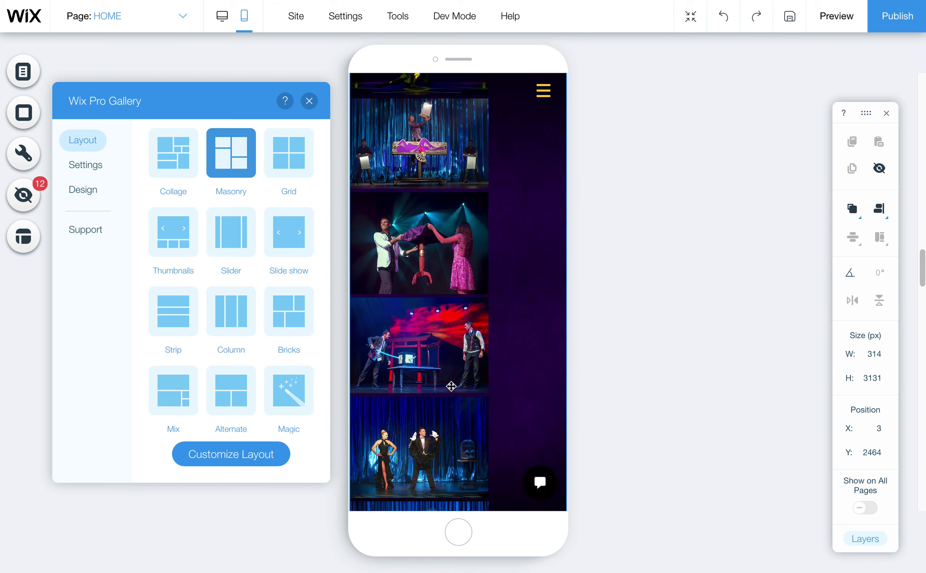
pyautogui.scroll(-5, 451, 386)
pyautogui.scroll(-8, 451, 386)
pyautogui.scroll(-3, 450, 385)
pyautogui.scroll(-3, 451, 384)
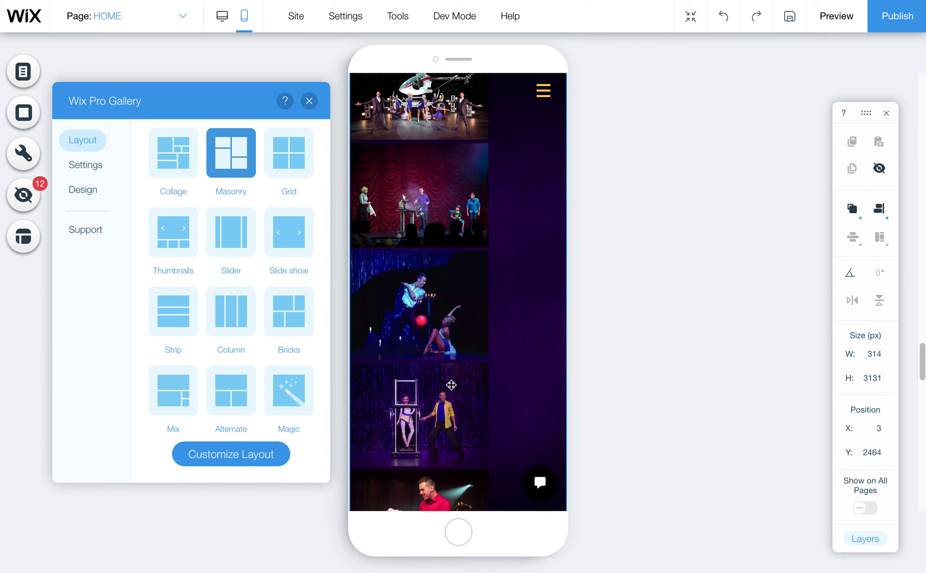
pyautogui.scroll(-5, 451, 384)
pyautogui.scroll(-3, 451, 383)
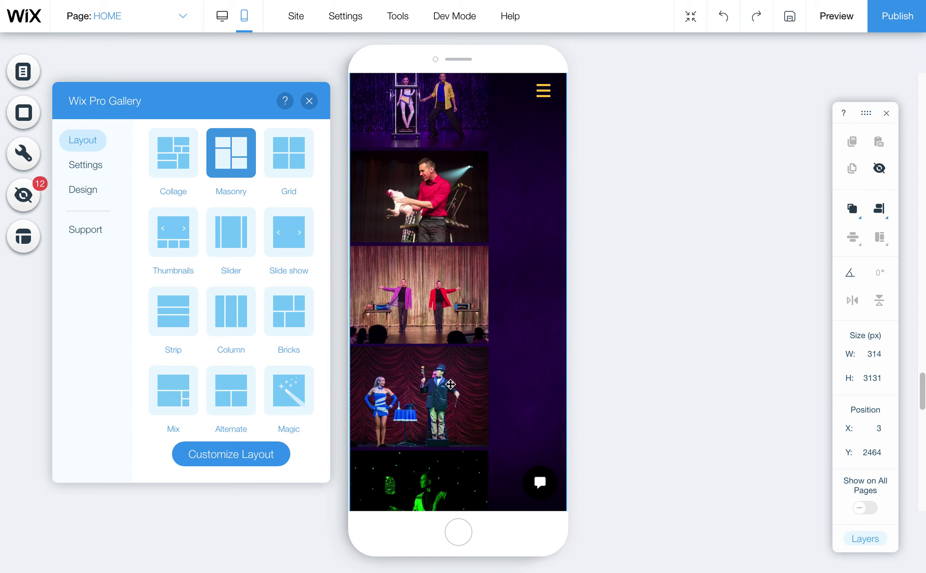
pyautogui.scroll(5, 451, 384)
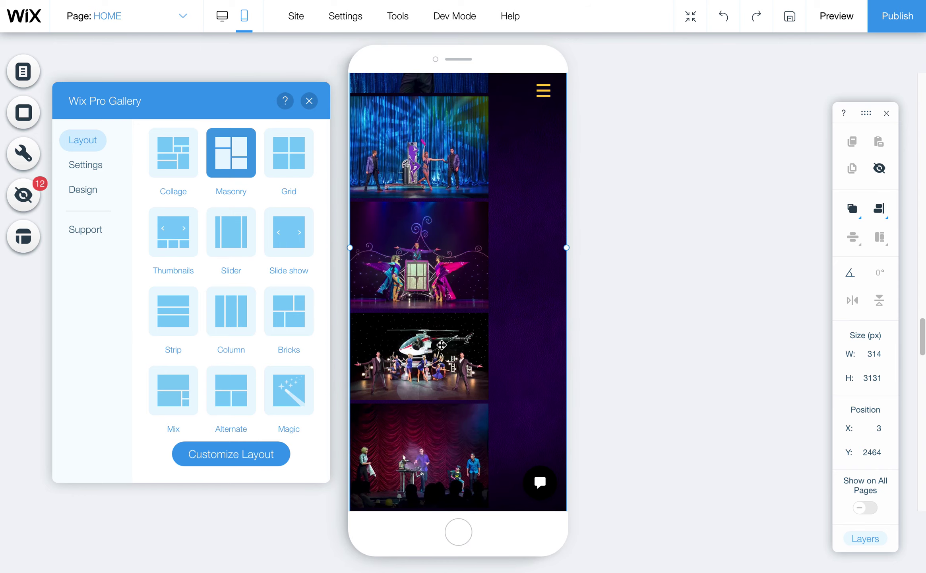
# Step: Review the Settings and Design tabs, return to Layout, and close the panel
pyautogui.click(95, 171)
pyautogui.click(78, 193)
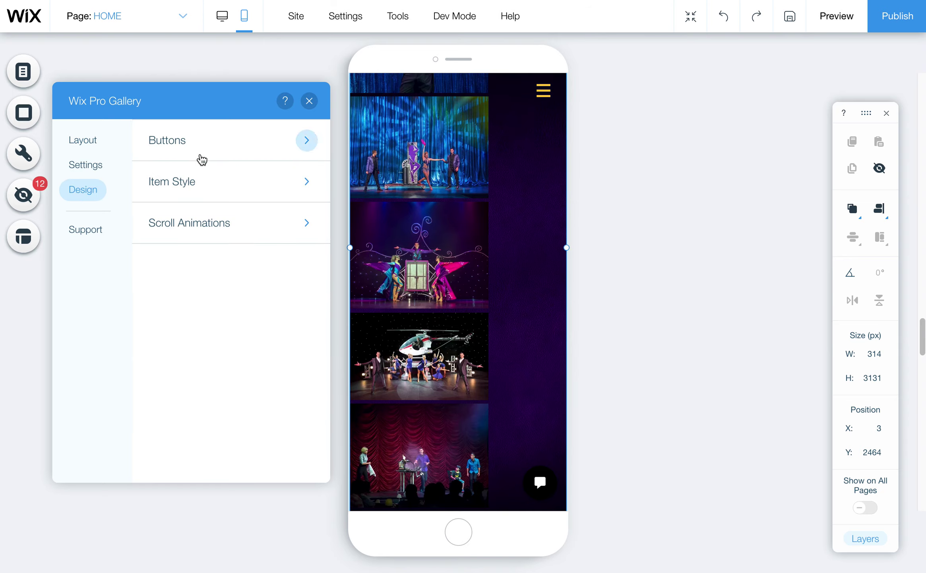
pyautogui.click(90, 146)
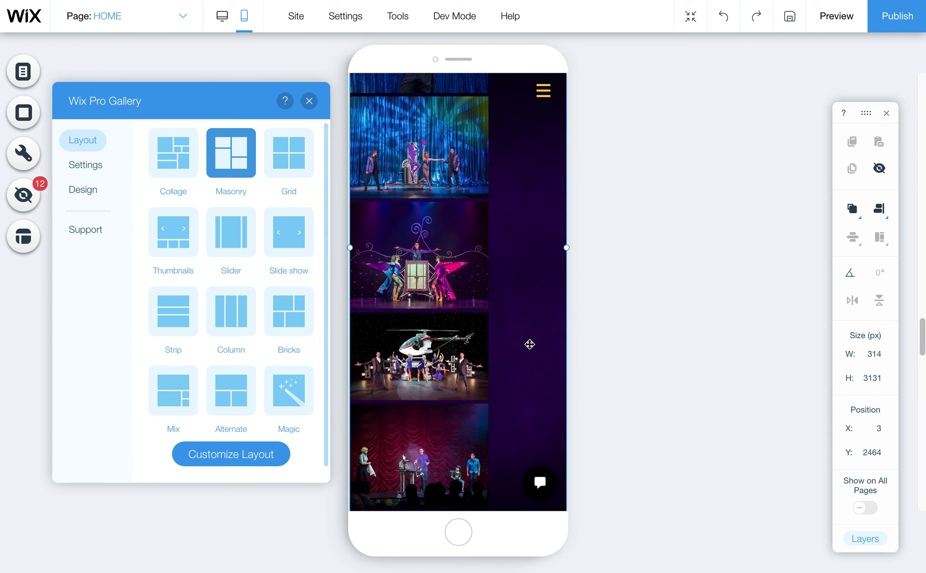
pyautogui.click(464, 350)
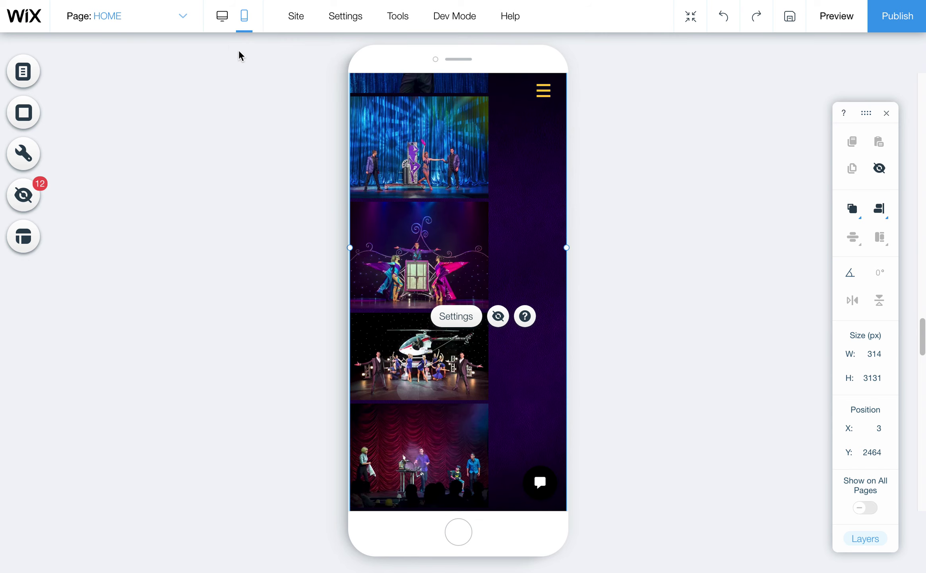
# Step: Switch to desktop view and back to mobile to reload the HOME page
pyautogui.click(221, 20)
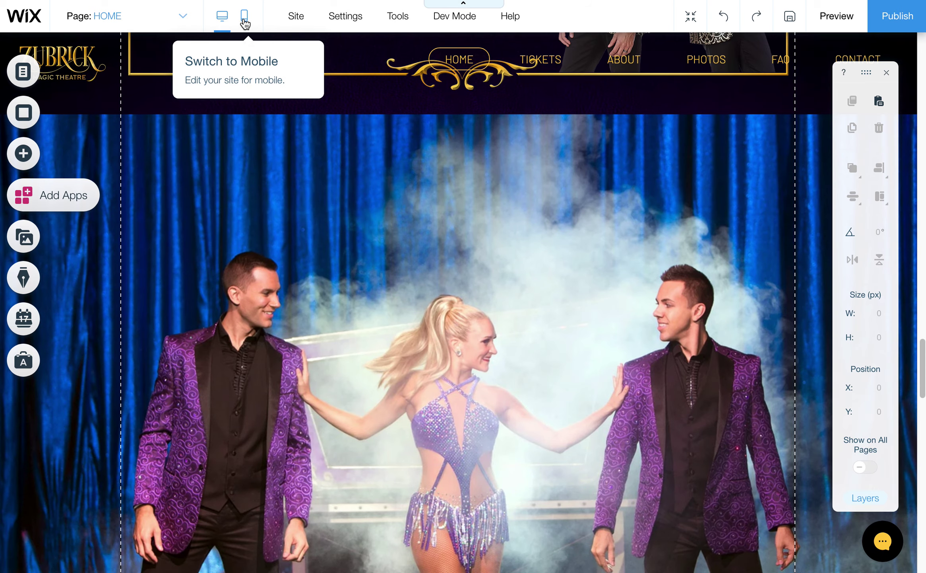
pyautogui.click(244, 20)
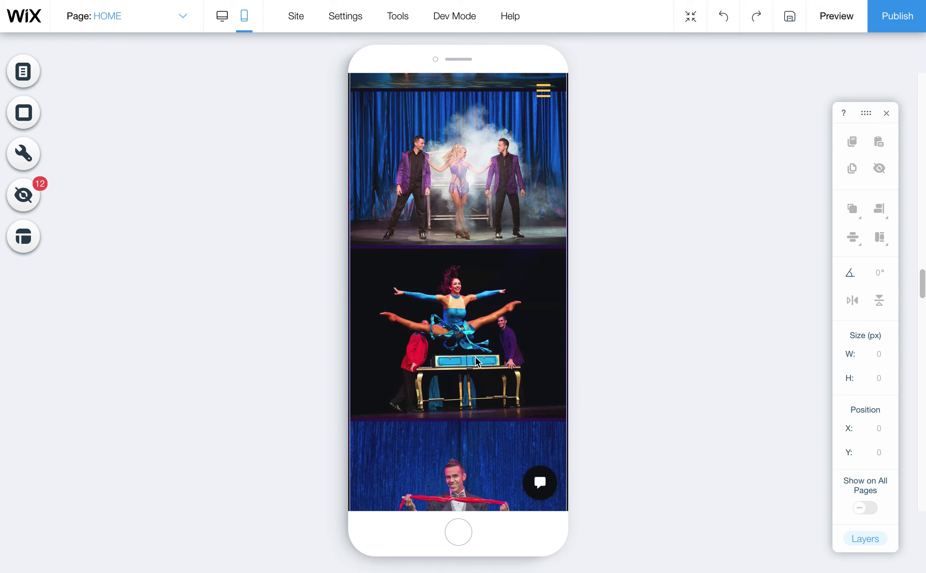
# Step: Drag the CONTACT anchor below the gallery's last photo, then scroll back up to PHOTOS
pyautogui.scroll(10, 475, 356)
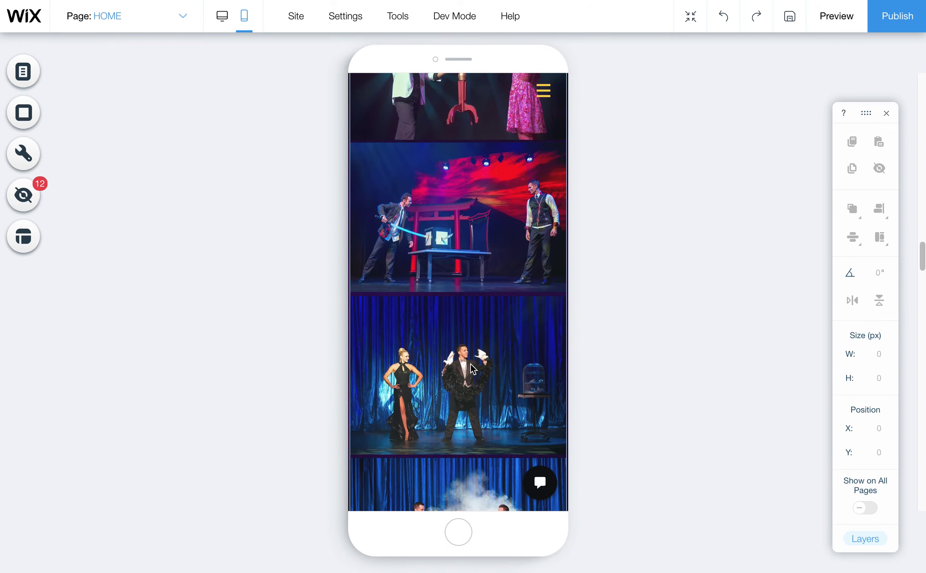
pyautogui.scroll(10, 520, 372)
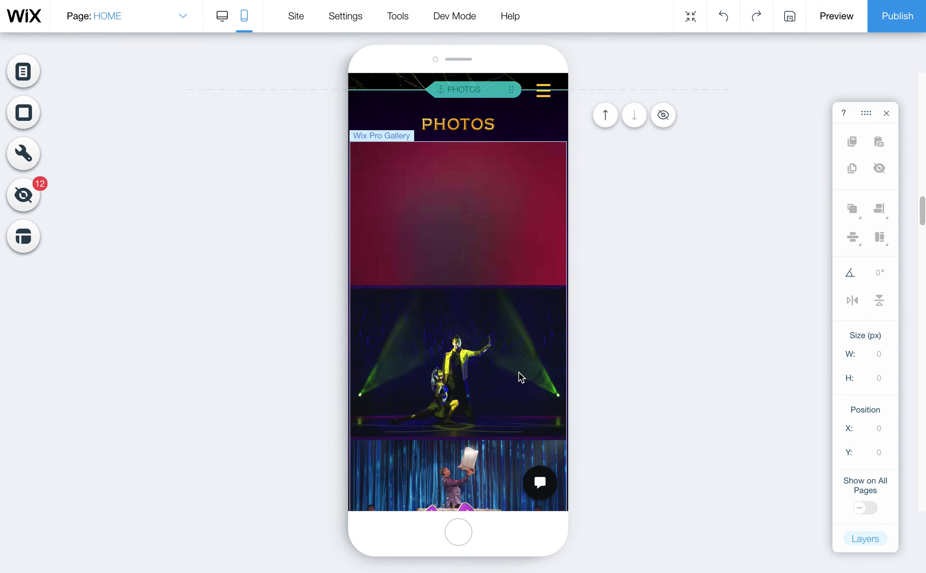
pyautogui.scroll(-10, 519, 372)
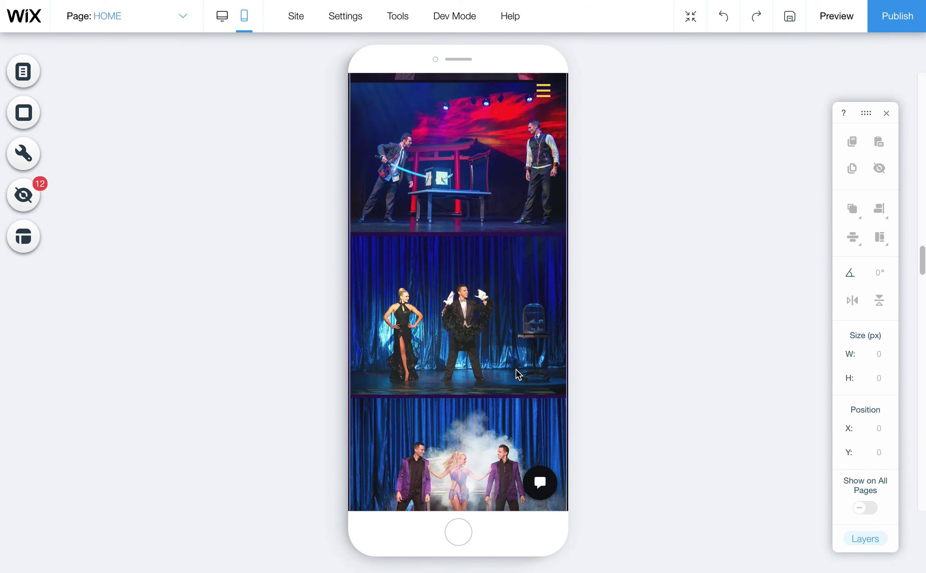
pyautogui.scroll(-10, 518, 372)
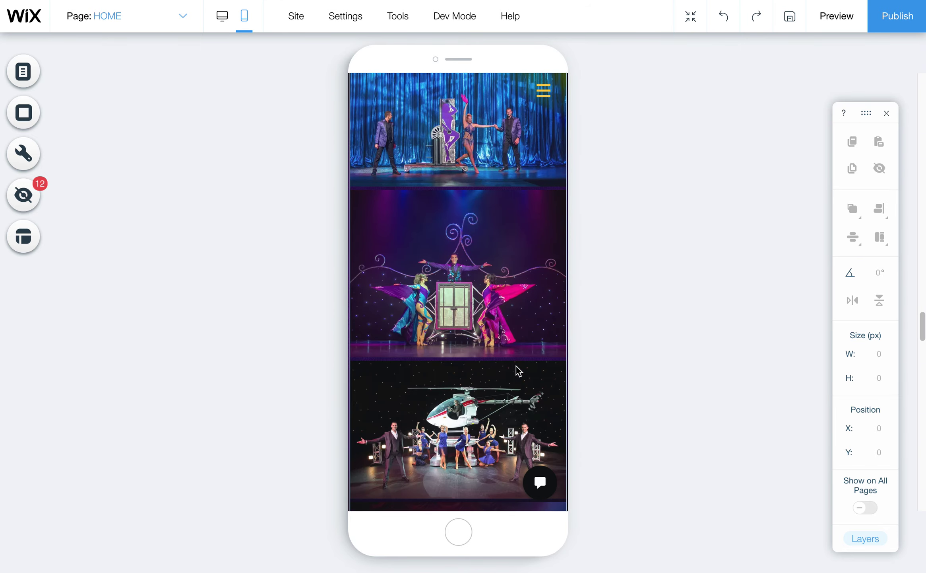
pyautogui.scroll(-10, 519, 371)
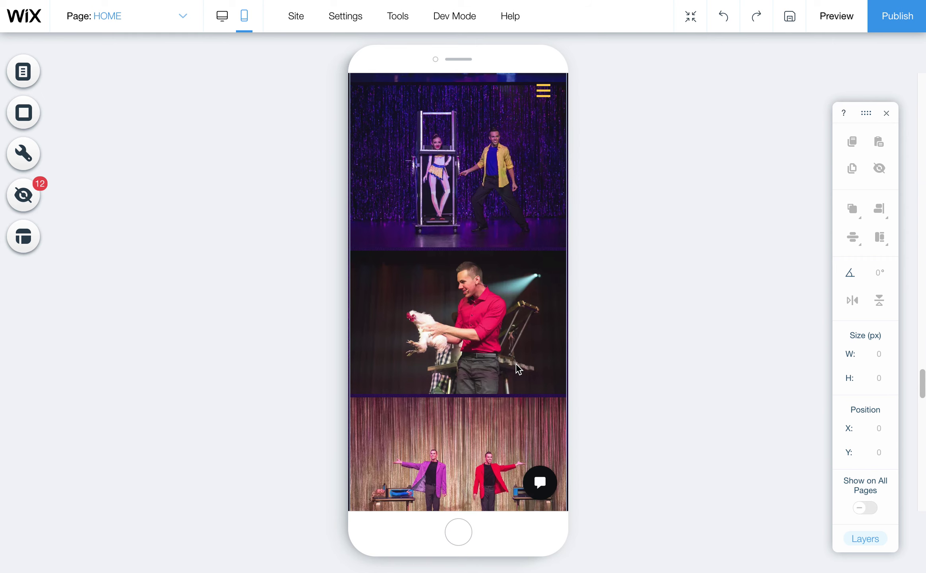
pyautogui.scroll(-8, 516, 365)
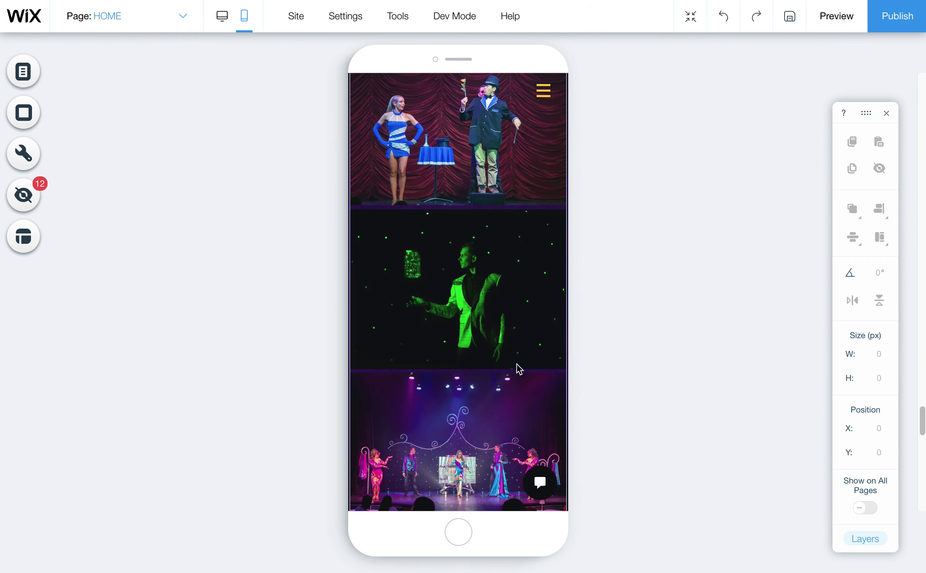
pyautogui.scroll(-8, 517, 364)
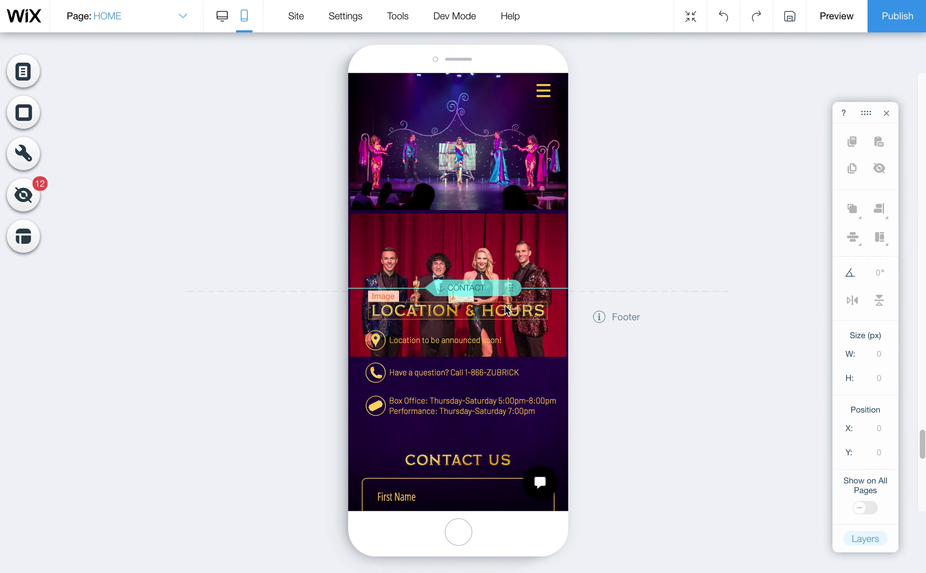
pyautogui.click(481, 288)
pyautogui.moveTo(481, 286); pyautogui.dragTo(478, 368)
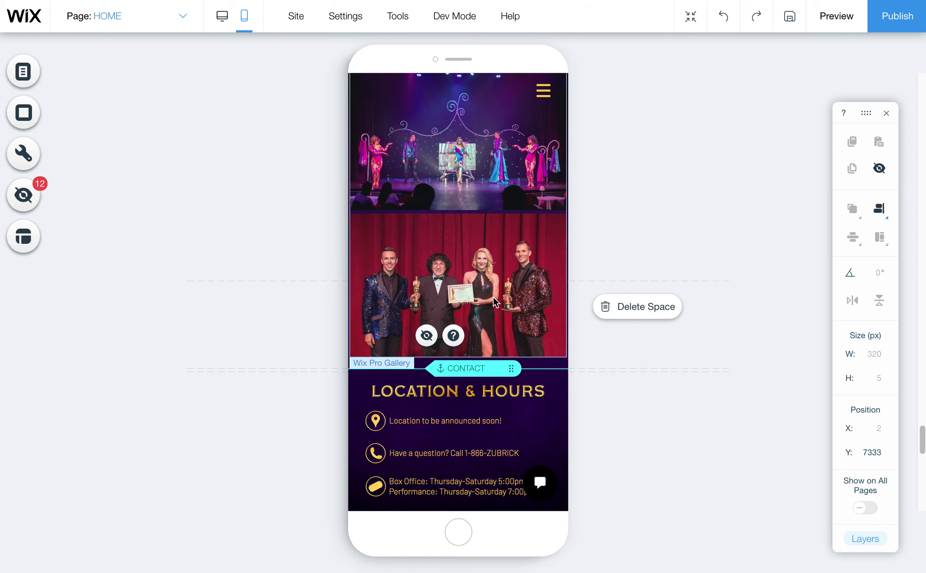
pyautogui.scroll(10, 494, 296)
pyautogui.scroll(10, 495, 306)
pyautogui.scroll(10, 497, 310)
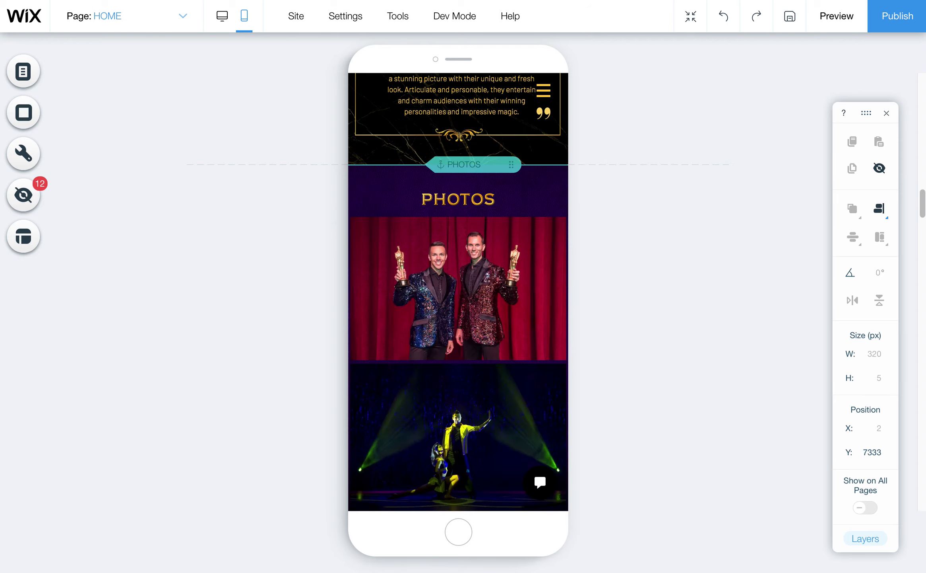
pyautogui.click(382, 281)
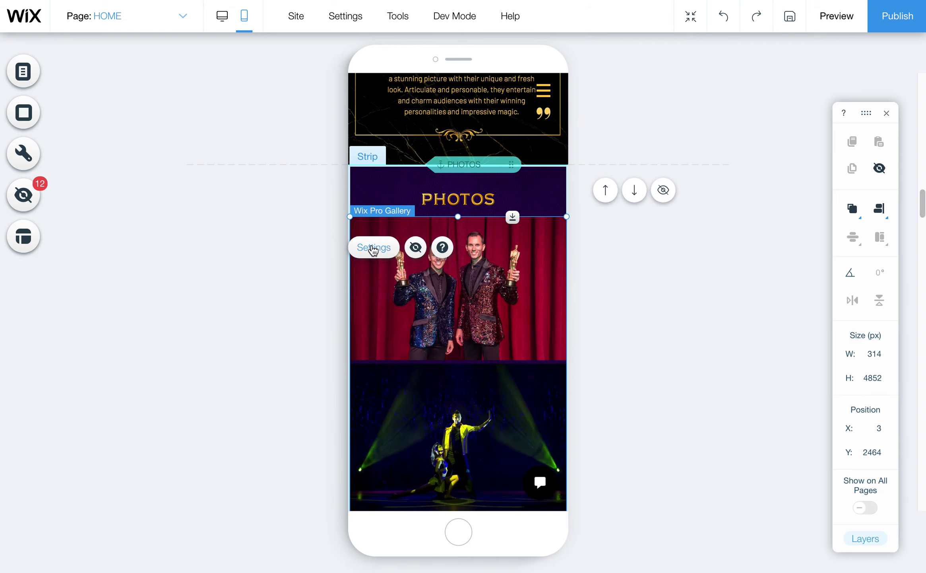
pyautogui.click(373, 247)
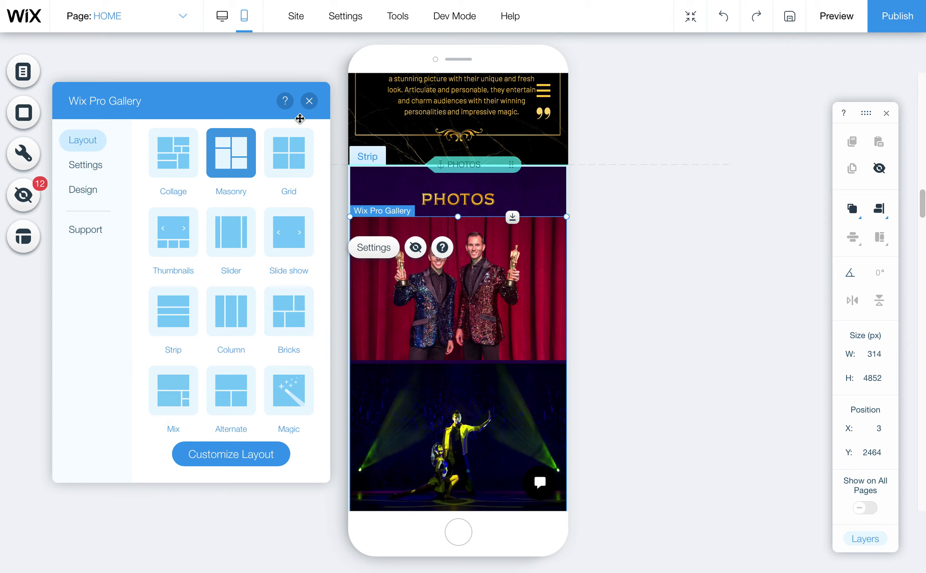
pyautogui.click(310, 101)
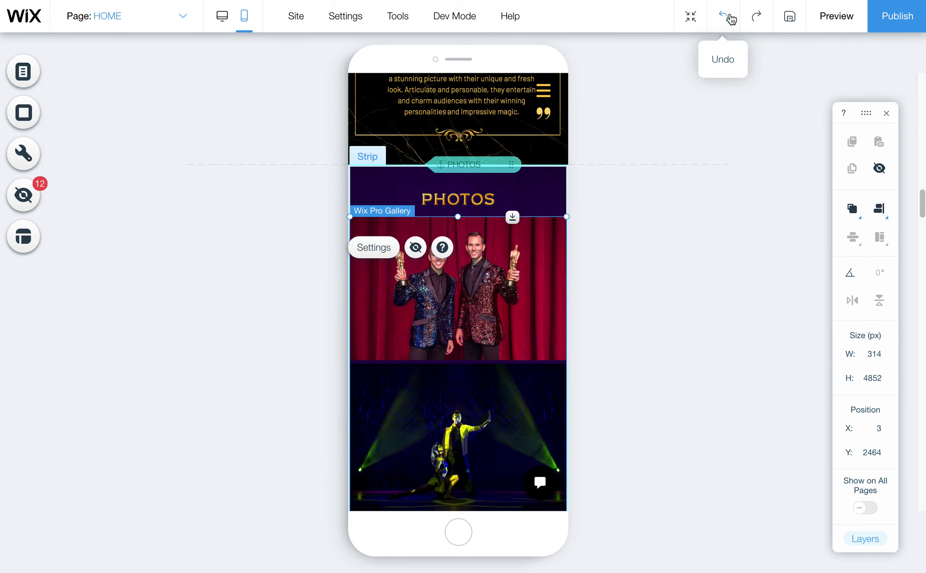
pyautogui.scroll(-10, 458, 403)
pyautogui.scroll(-10, 466, 404)
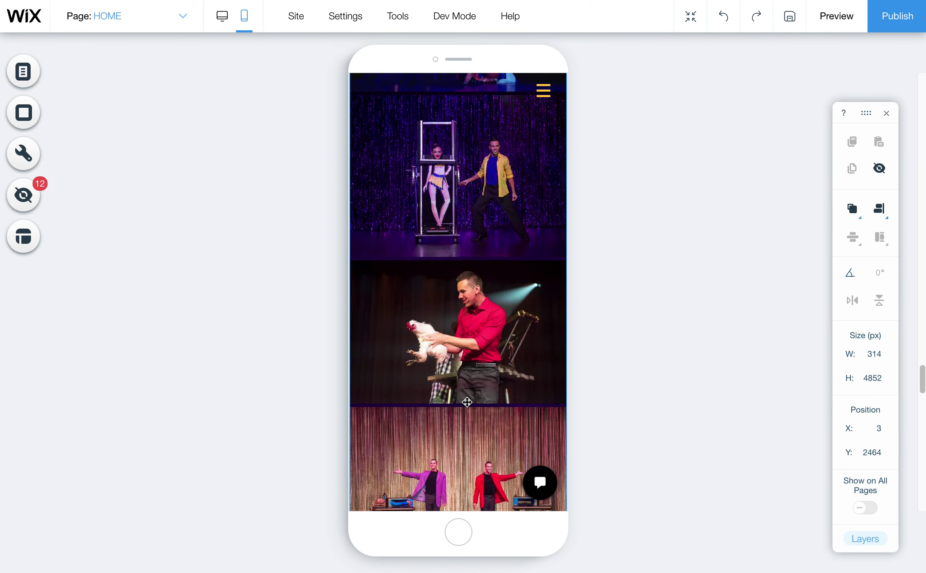
pyautogui.scroll(-8, 467, 397)
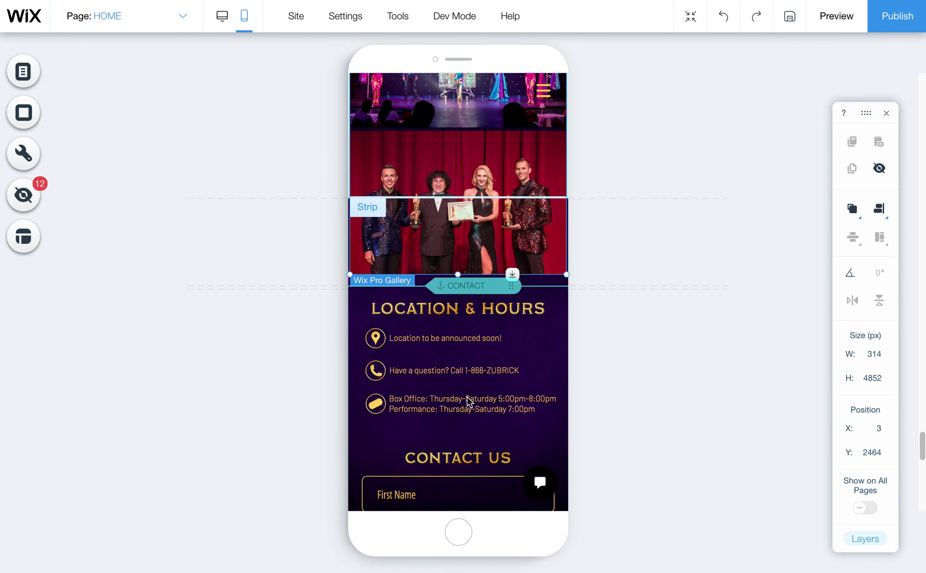
pyautogui.click(471, 309)
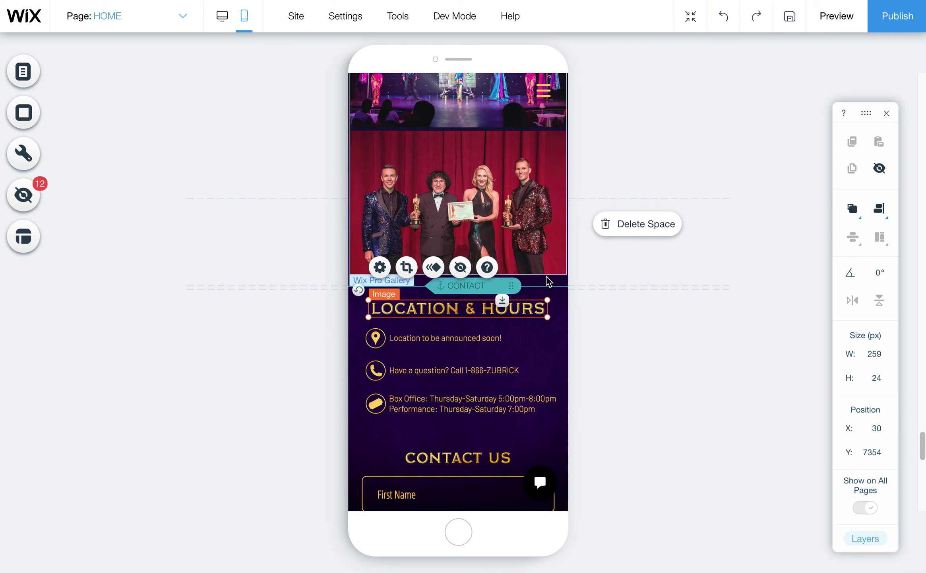
pyautogui.click(518, 348)
pyautogui.scroll(15, 517, 347)
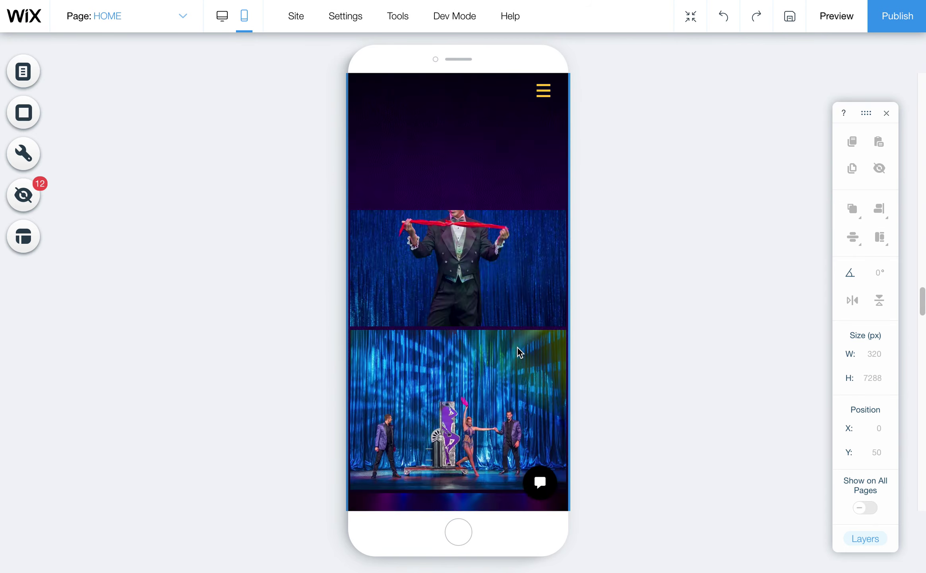
pyautogui.scroll(8, 517, 346)
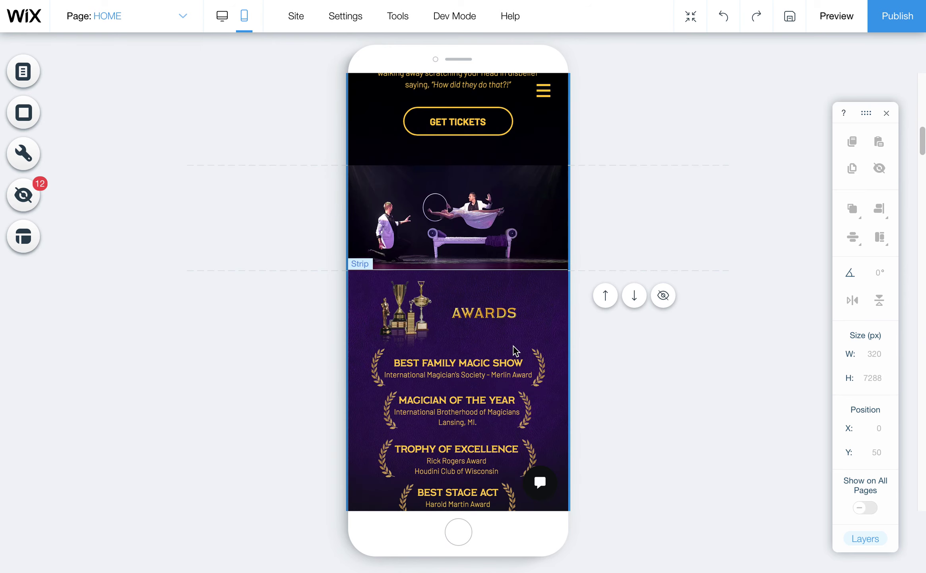
pyautogui.scroll(-12, 513, 346)
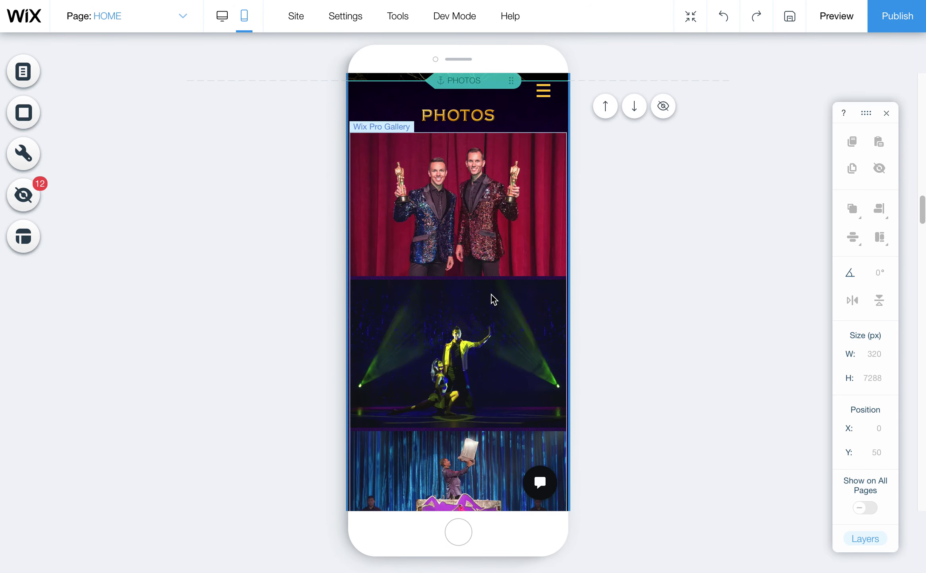
# Step: Select the Pro Gallery under PHOTOS and open its Settings to confirm Masonry layout
pyautogui.click(471, 262)
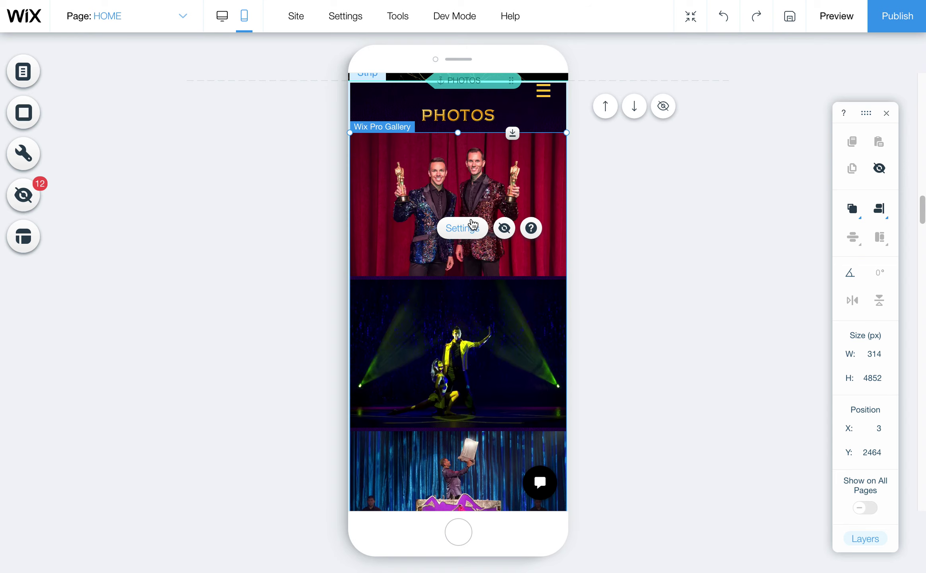
pyautogui.click(472, 225)
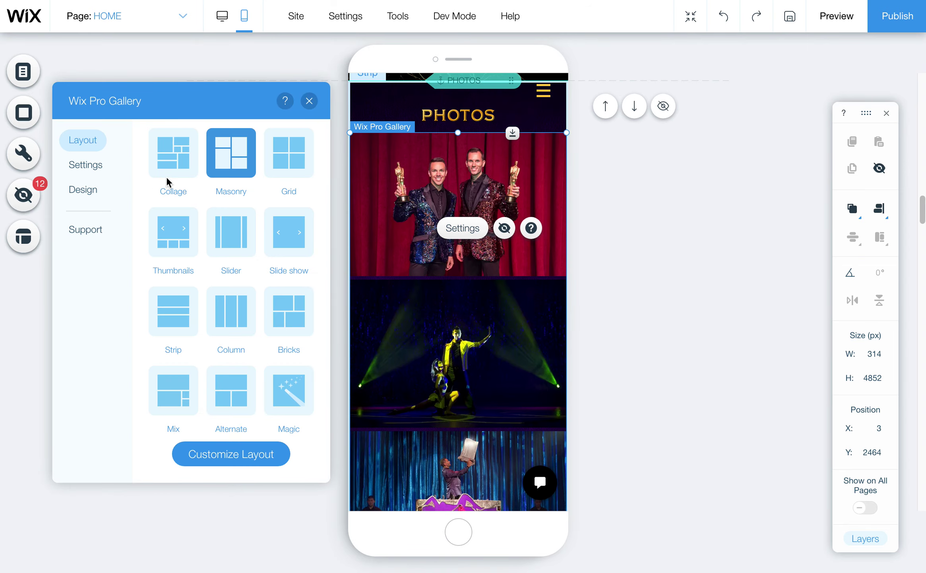